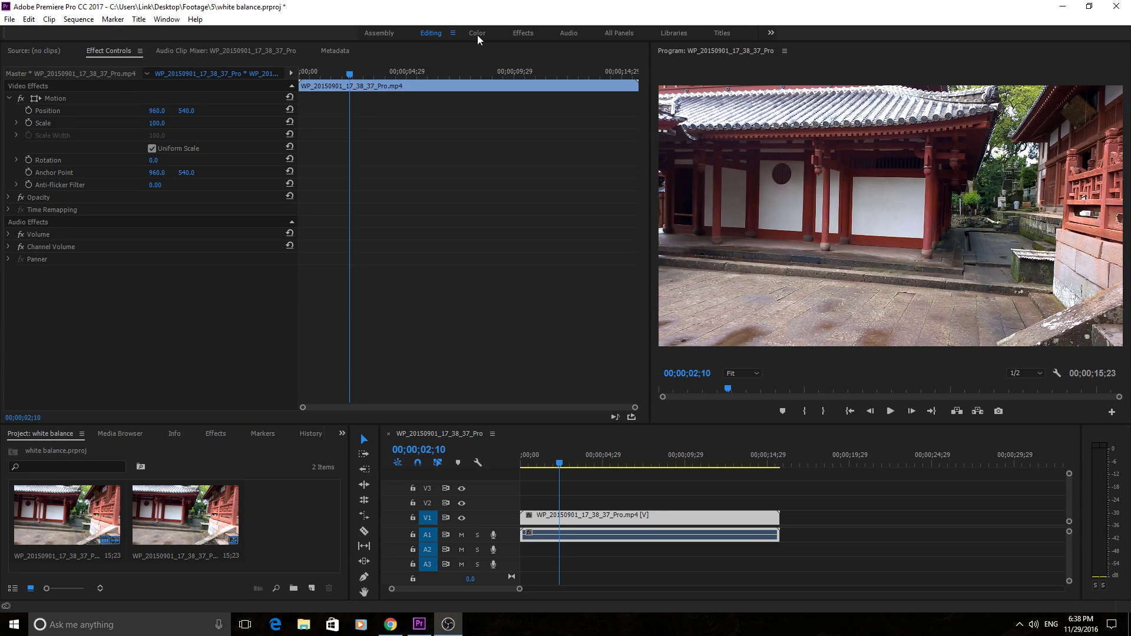
- Expand Video Effects > Color Correction in the Effects panel
{"action": "left_click", "coordinate": [477, 35]}
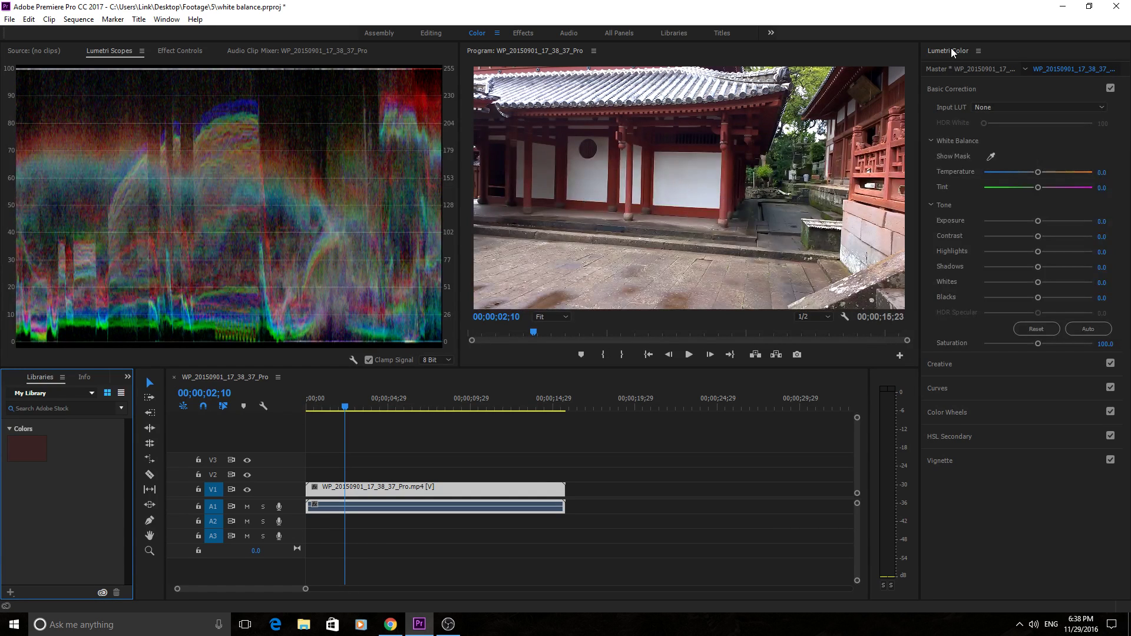
{"action": "left_click", "coordinate": [434, 33]}
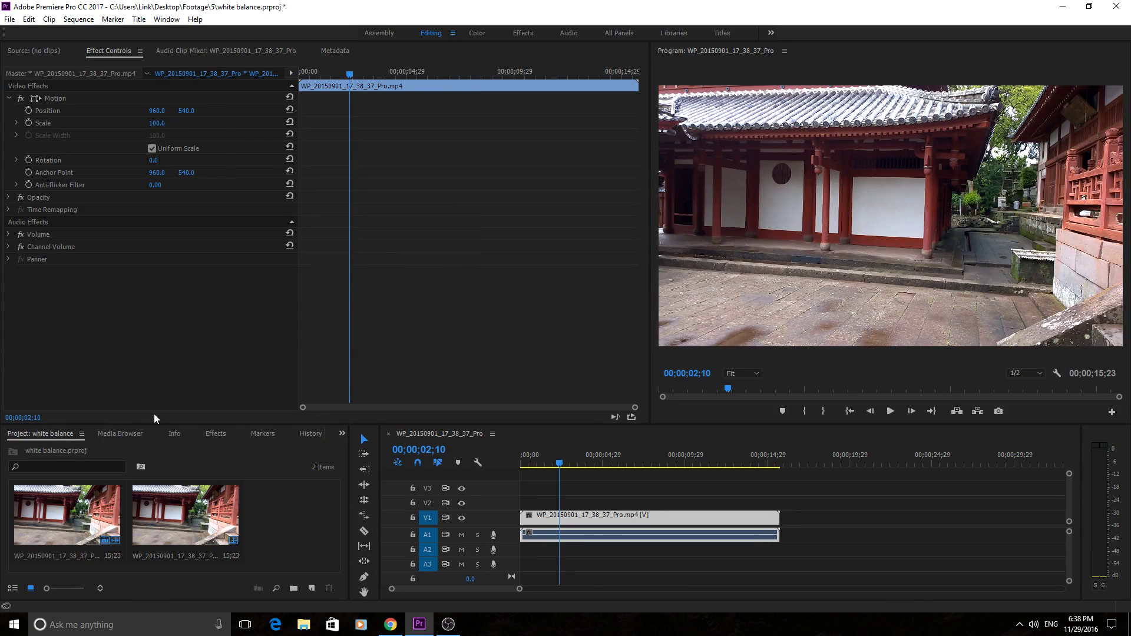
{"action": "left_click", "coordinate": [212, 435]}
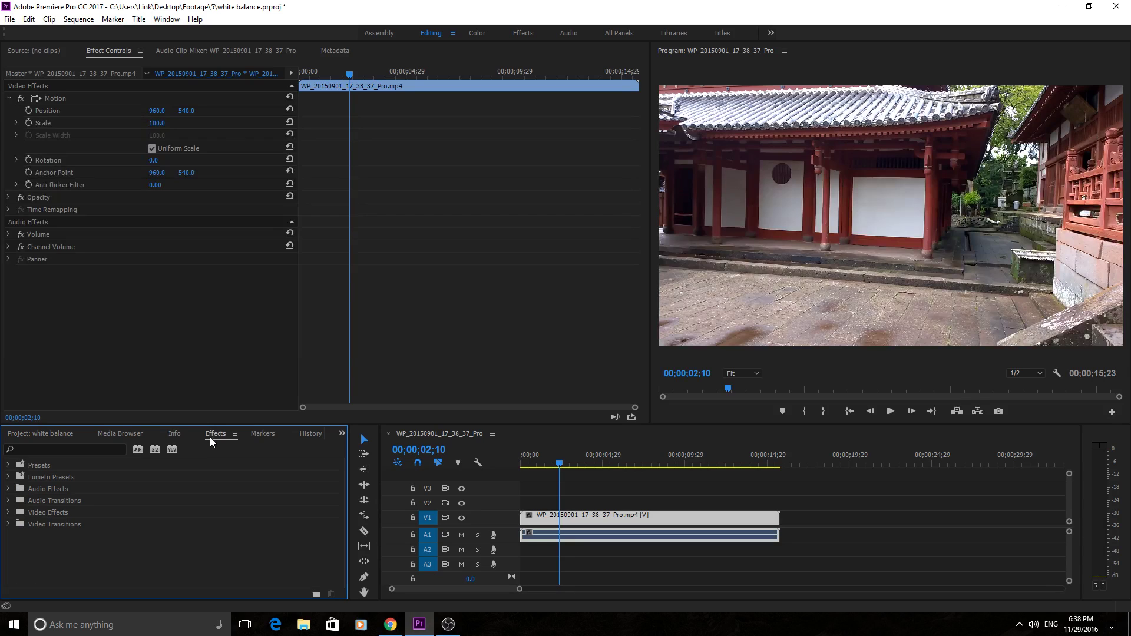
{"action": "left_click", "coordinate": [8, 512]}
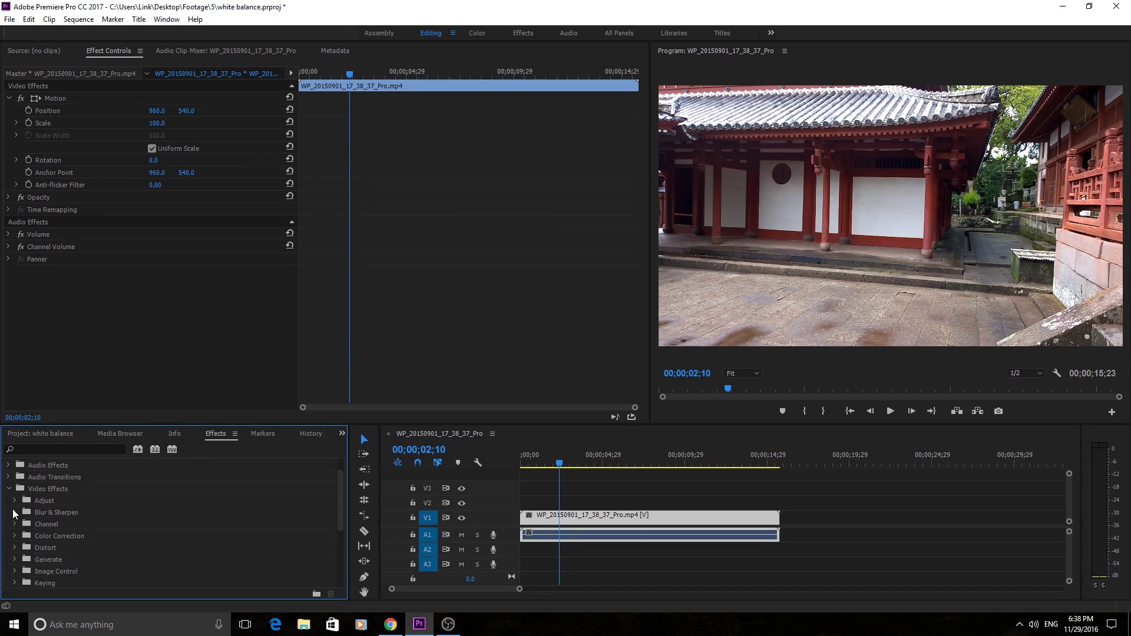
{"action": "left_click", "coordinate": [14, 535]}
{"action": "scroll", "coordinate": [17, 535], "scroll_direction": "down", "scroll_amount": 3}
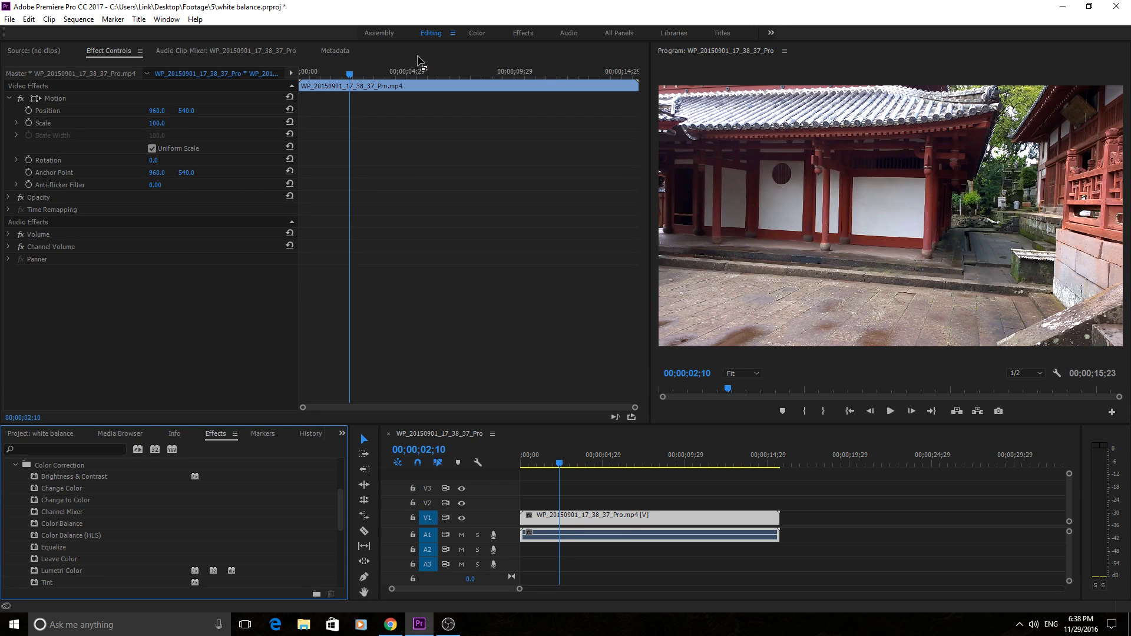
- In the Color workspace, push the temple clip's Lumetri Temperature fully cool to -100
{"action": "left_click", "coordinate": [477, 33]}
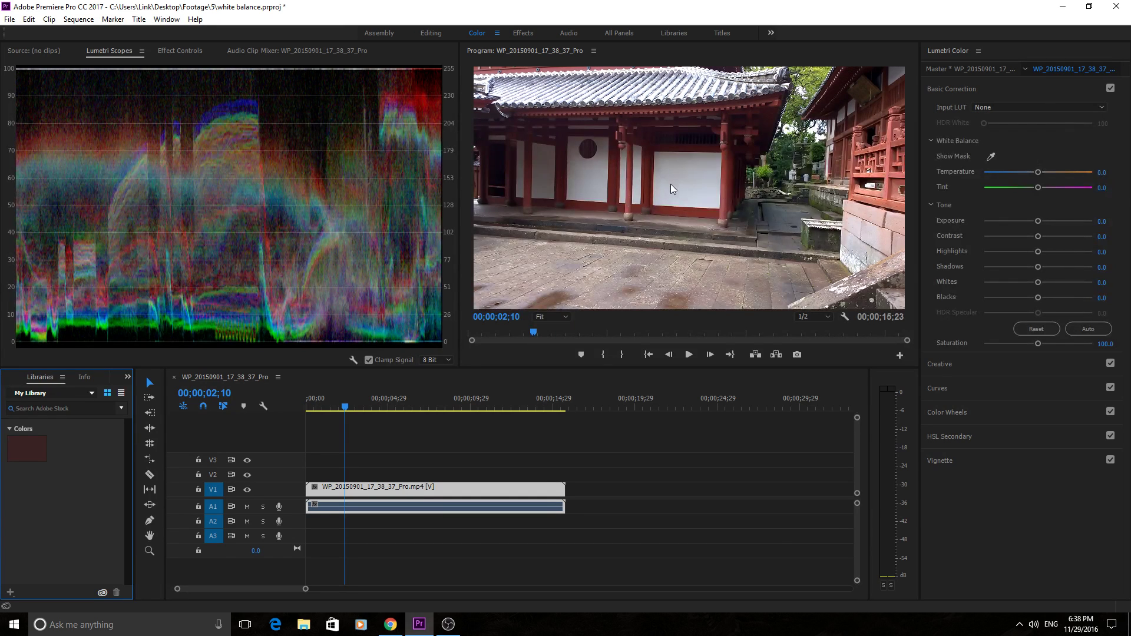
{"action": "left_click_drag", "start_coordinate": [1052, 175], "coordinate": [725, 130]}
{"action": "left_click", "coordinate": [432, 33]}
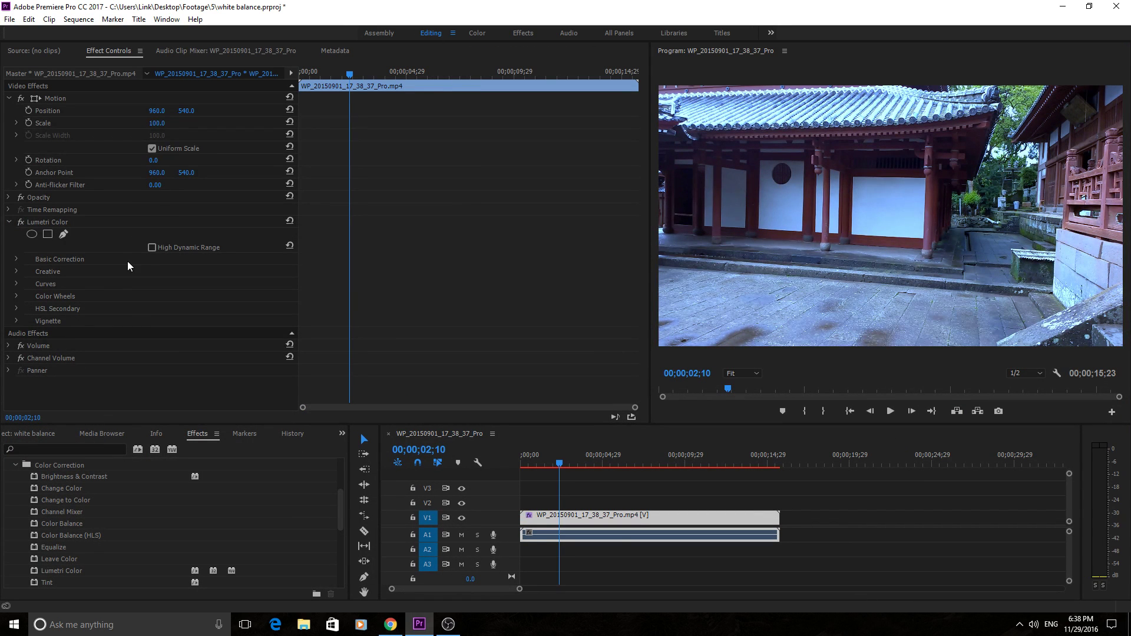
{"action": "left_click", "coordinate": [479, 34]}
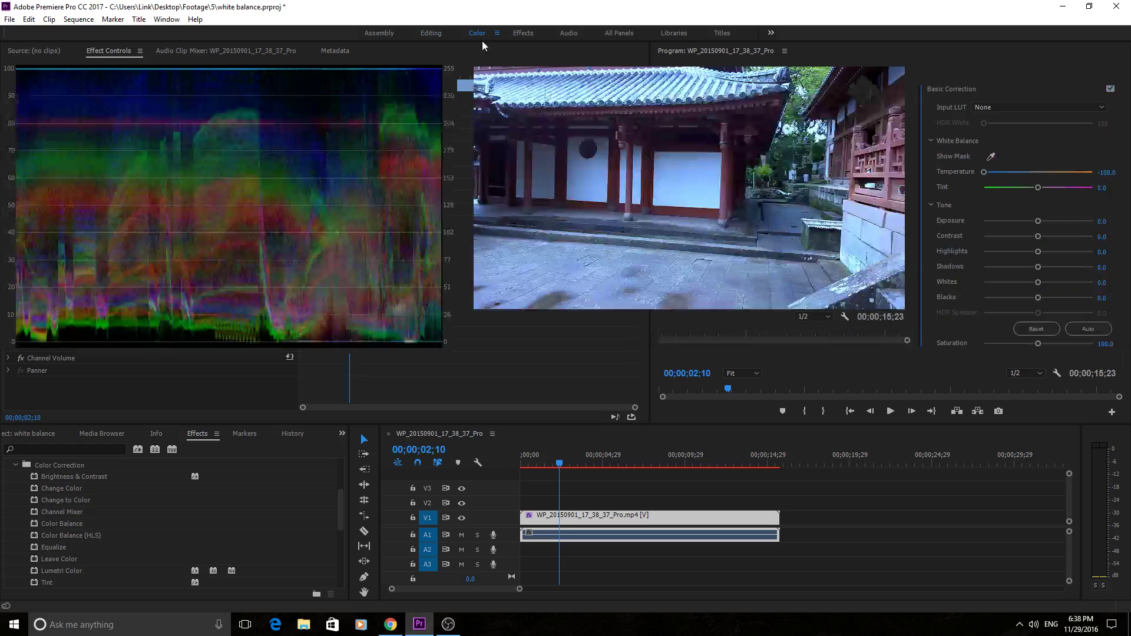
- Reset Temperature to 0.0 and eyedrop the white wall, giving Temperature 13.2 and Tint -3.8
{"action": "double_click", "coordinate": [982, 172]}
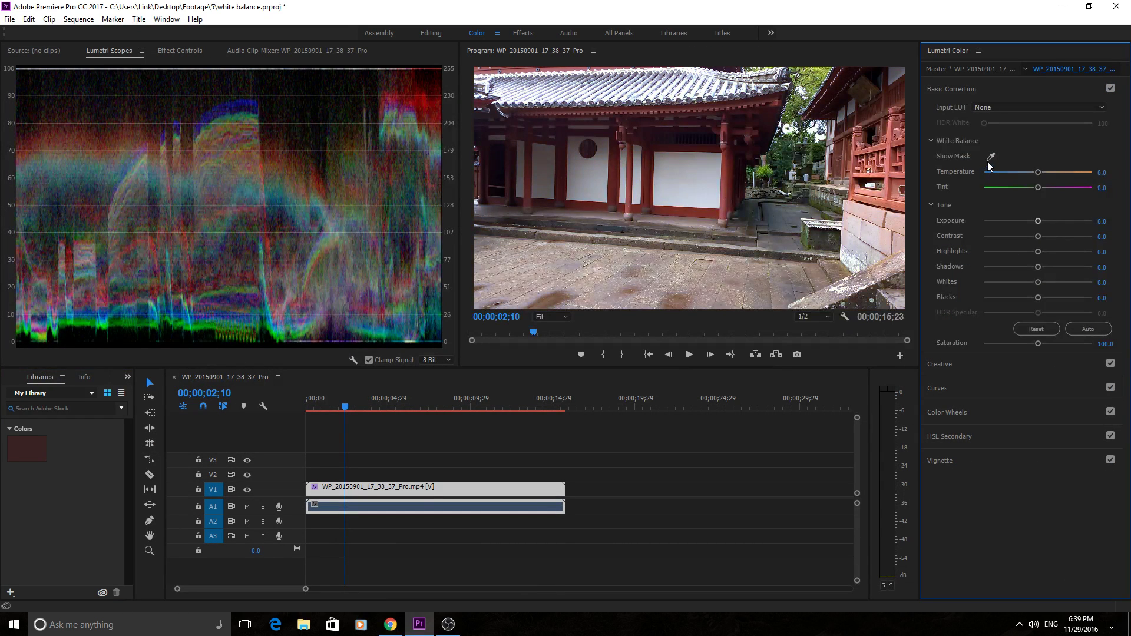
{"action": "left_click", "coordinate": [992, 156]}
{"action": "left_click", "coordinate": [707, 203]}
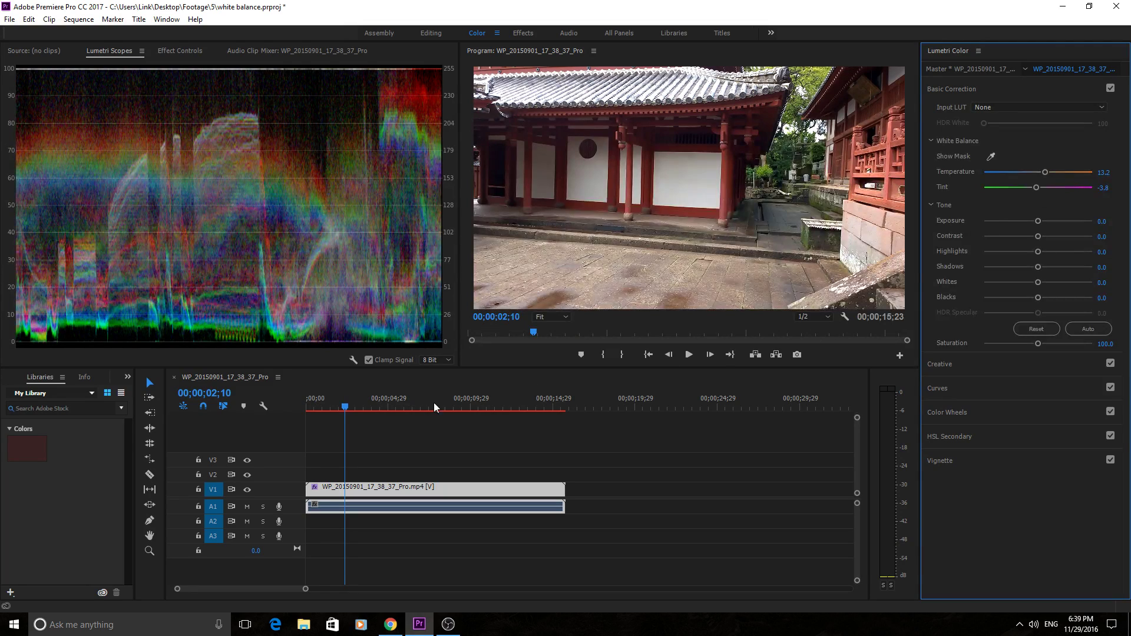
{"action": "left_click_drag", "start_coordinate": [347, 404], "coordinate": [437, 401]}
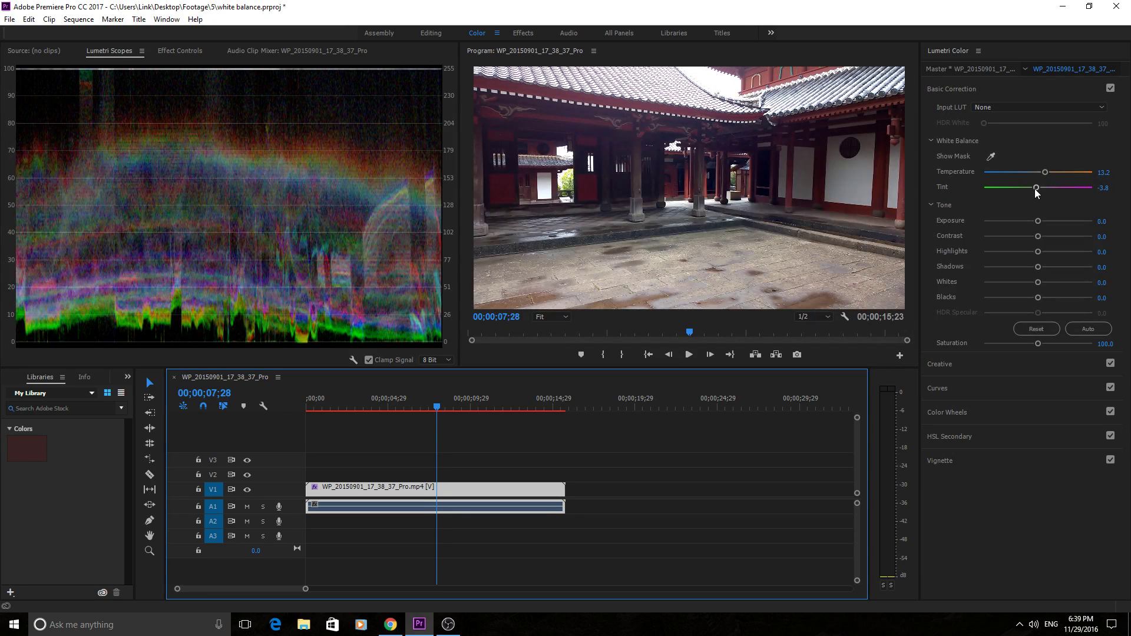
- Set Tint to 0, then -2, and nudge it slightly lower
{"action": "left_click", "coordinate": [1093, 187]}
{"action": "left_click", "coordinate": [1109, 187]}
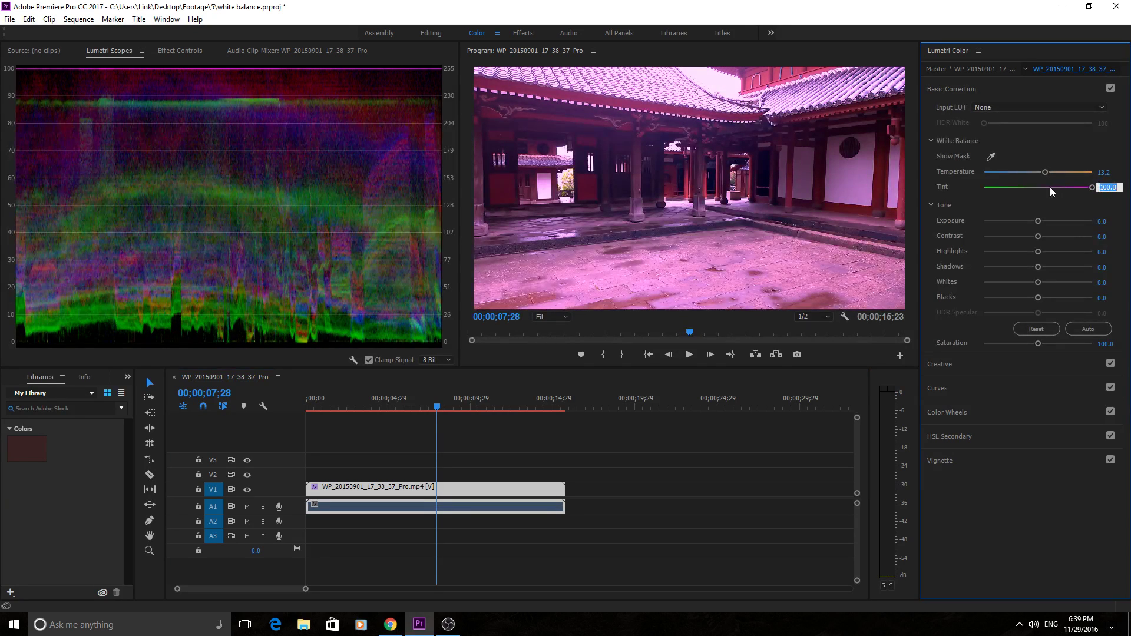
{"action": "type", "text": "0"}
{"action": "key", "text": "Return"}
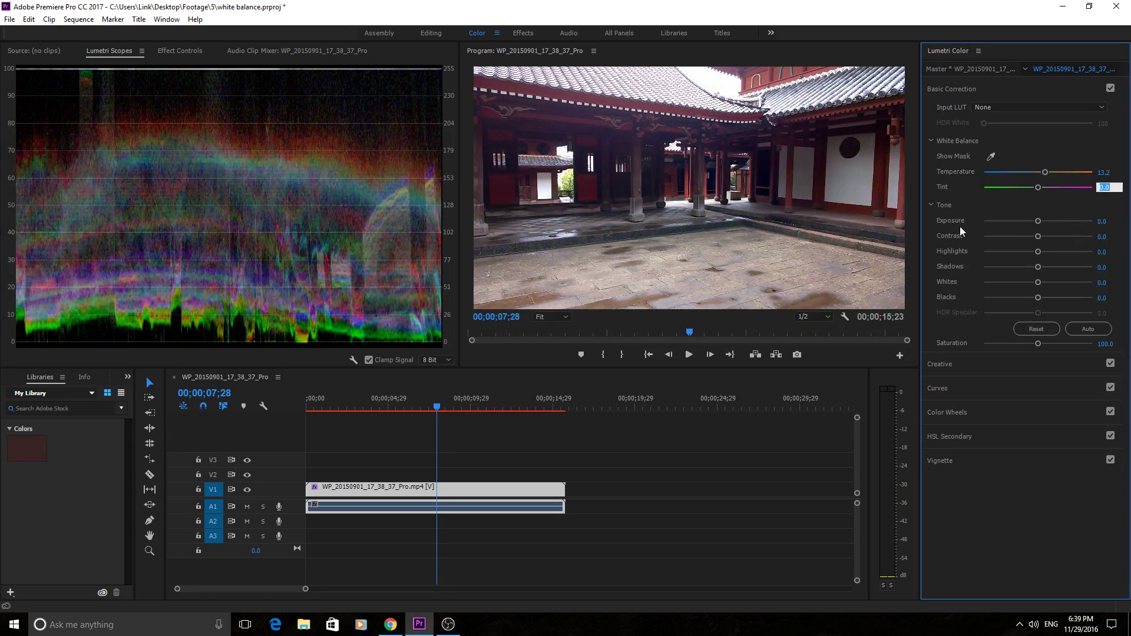
{"action": "type", "text": "-2"}
{"action": "key", "text": "Return"}
{"action": "key", "text": "Down"}
- Eyedrop the white wall, play the clip to review, and return to frame 2;14
{"action": "left_click", "coordinate": [991, 157]}
{"action": "left_click", "coordinate": [546, 198]}
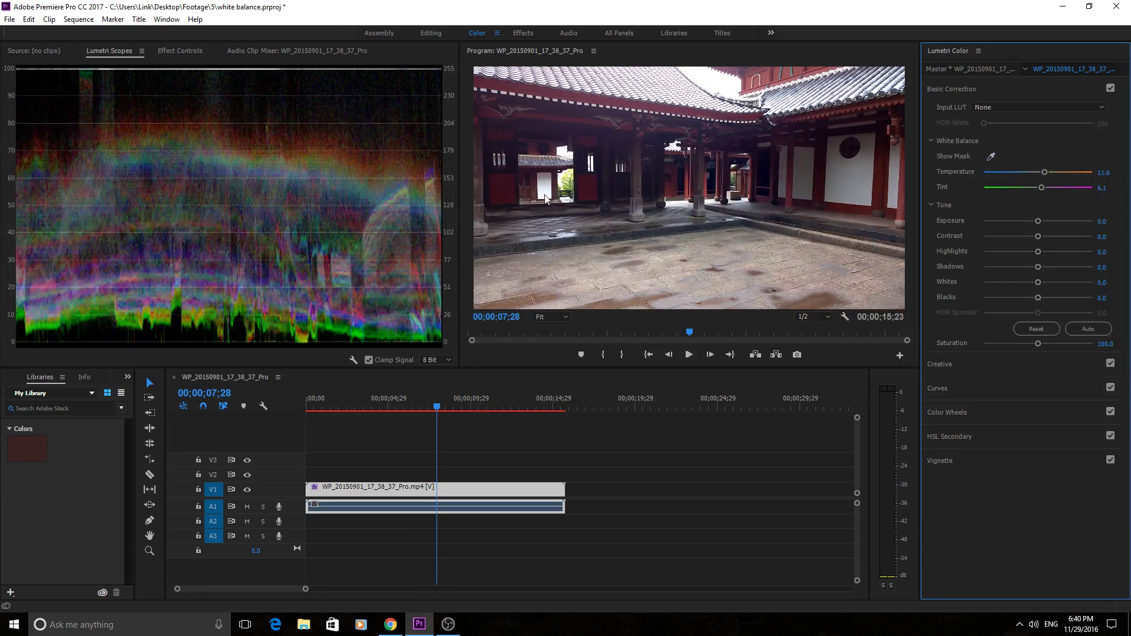
{"action": "key", "text": "space"}
{"action": "left_click", "coordinate": [435, 407]}
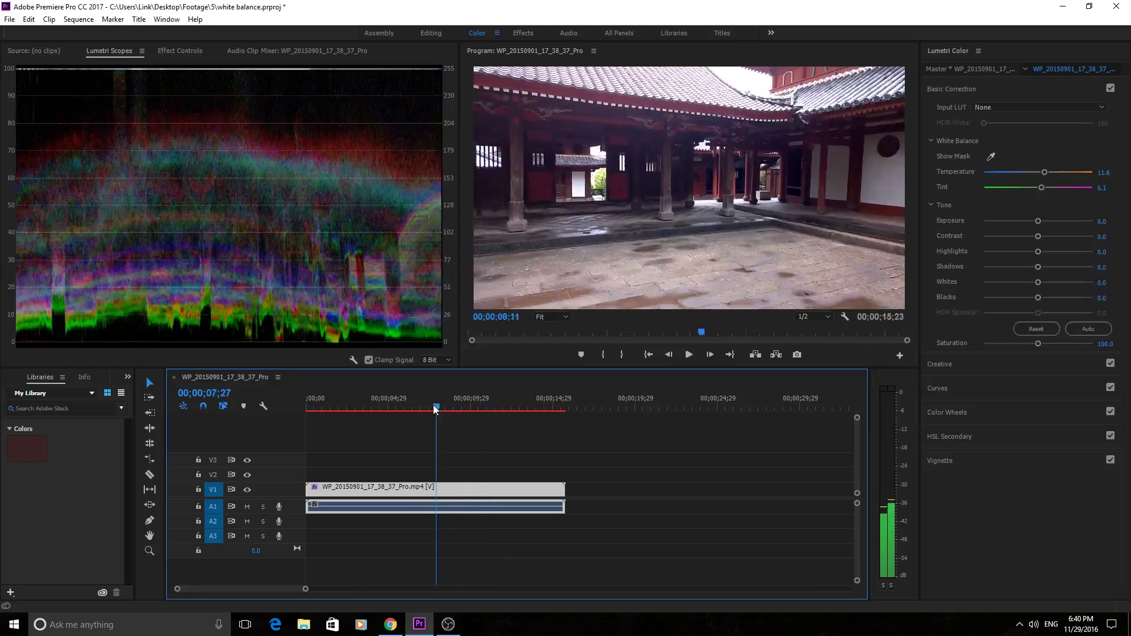
{"action": "left_click_drag", "start_coordinate": [435, 406], "coordinate": [346, 407]}
- Re-sample the white wall at 2;14 for Temperature 16.4 and Tint -2.7
{"action": "left_click", "coordinate": [991, 156]}
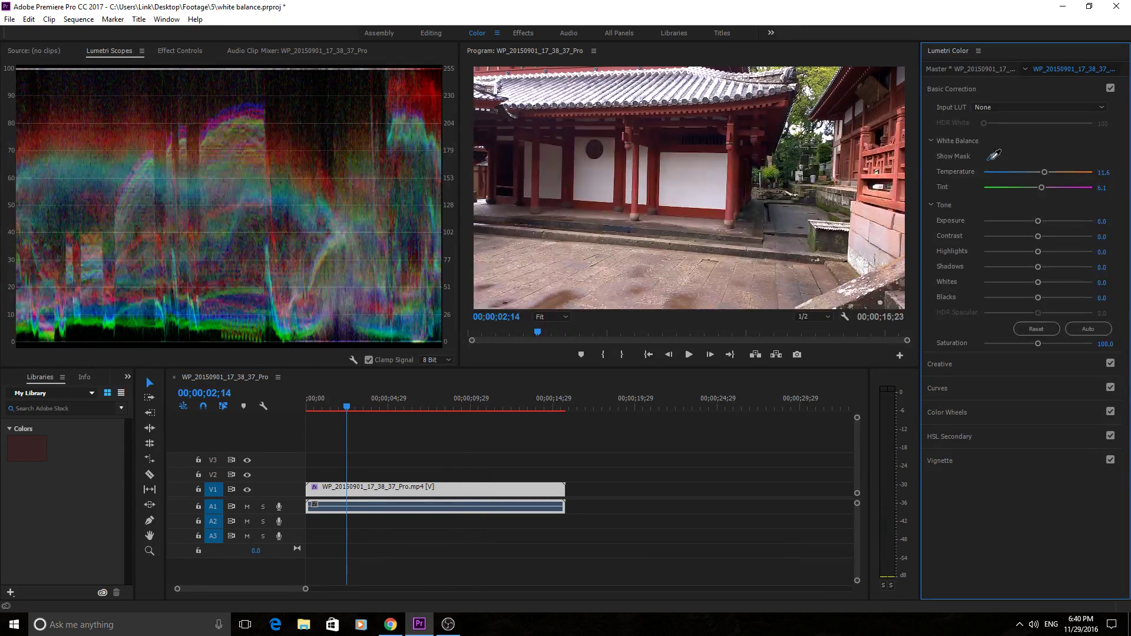
{"action": "left_click", "coordinate": [724, 202]}
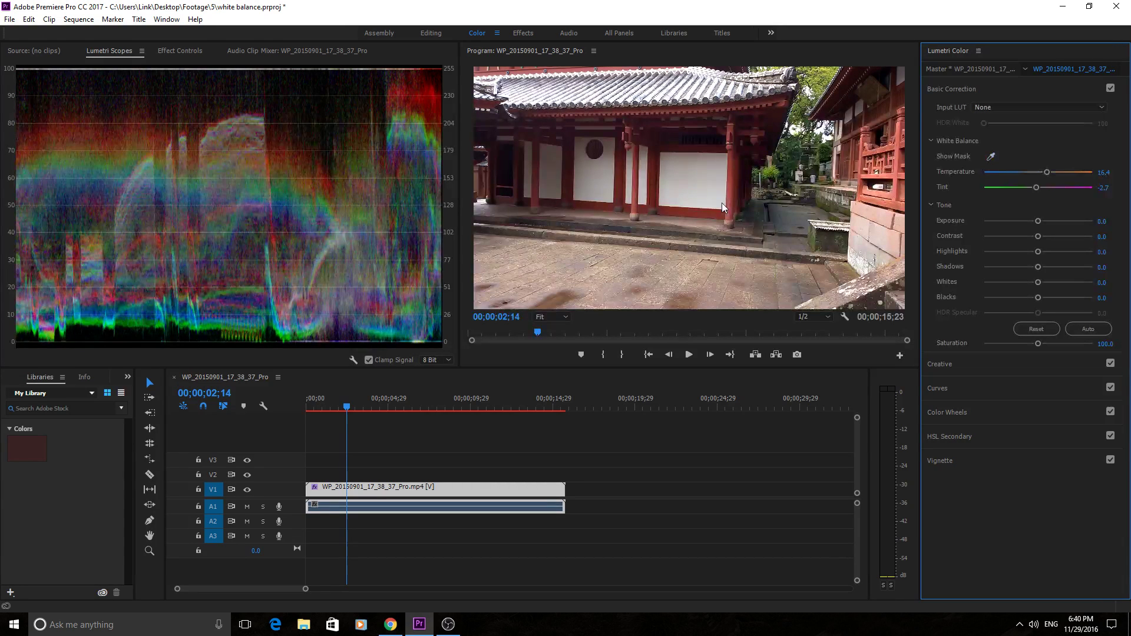
{"action": "left_click", "coordinate": [990, 157]}
- Resample the wall, move to 7;11, and sample the sky, leaving Temperature and Tint at 0.0
{"action": "left_click", "coordinate": [716, 202]}
{"action": "left_click_drag", "start_coordinate": [356, 409], "coordinate": [445, 414]}
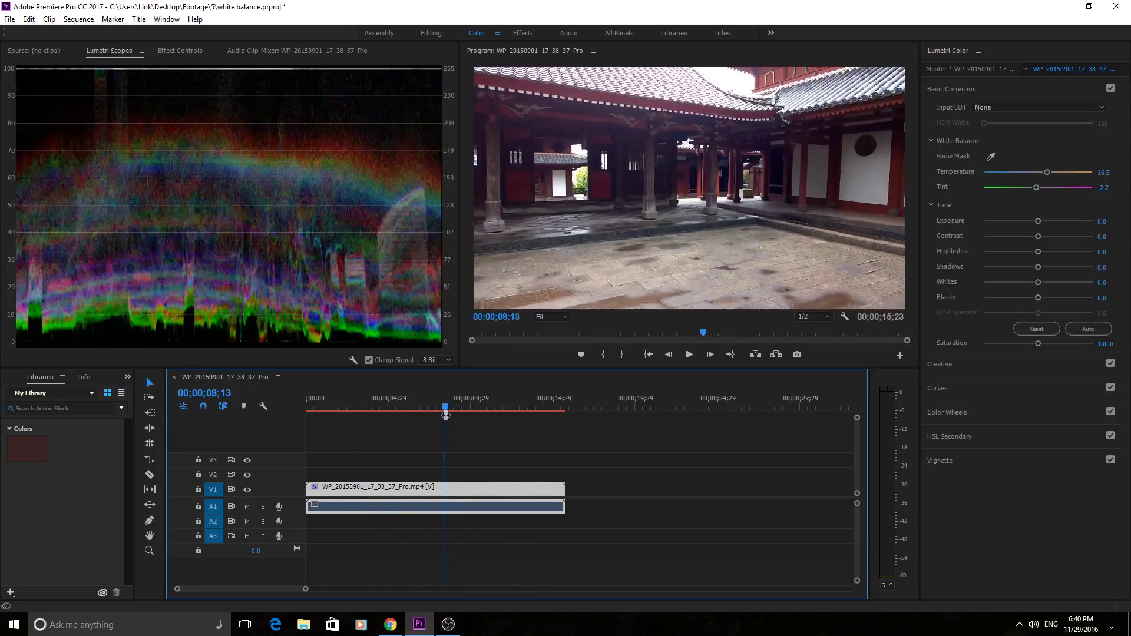
{"action": "left_click", "coordinate": [436, 417]}
{"action": "left_click", "coordinate": [429, 404]}
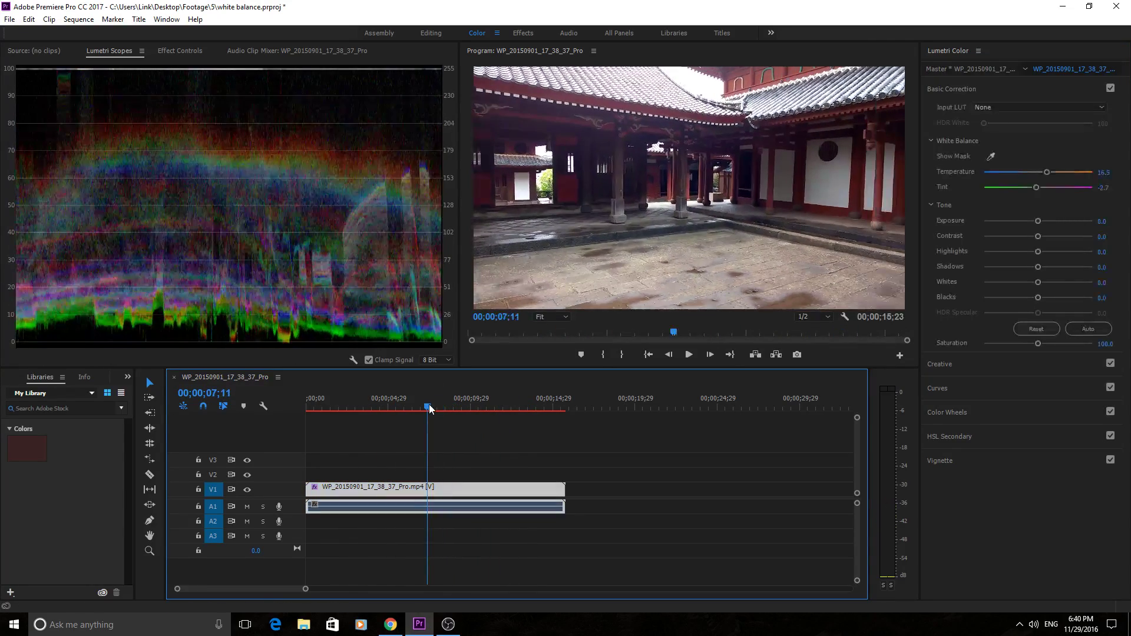
{"action": "left_click", "coordinate": [992, 155]}
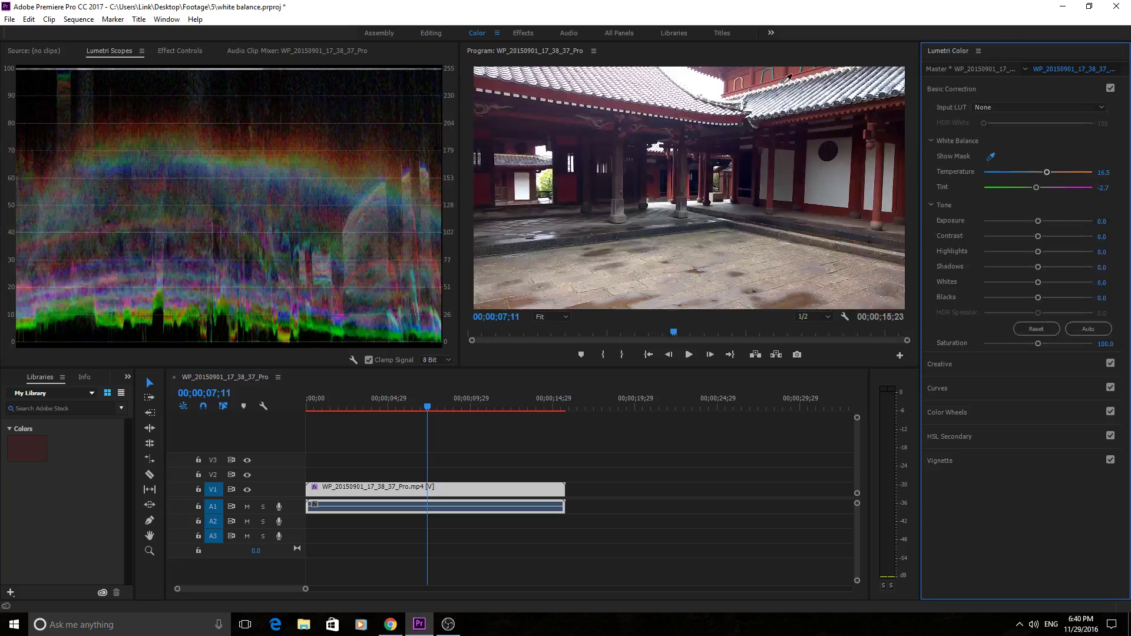
{"action": "left_click", "coordinate": [702, 88]}
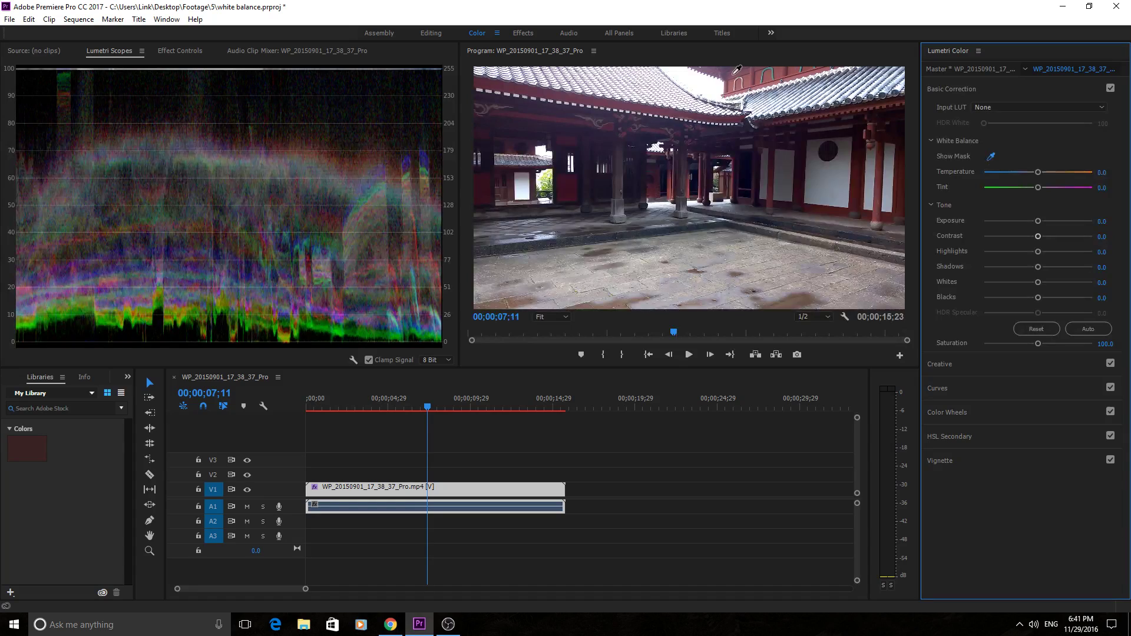
{"action": "left_click_drag", "start_coordinate": [442, 401], "coordinate": [329, 383]}
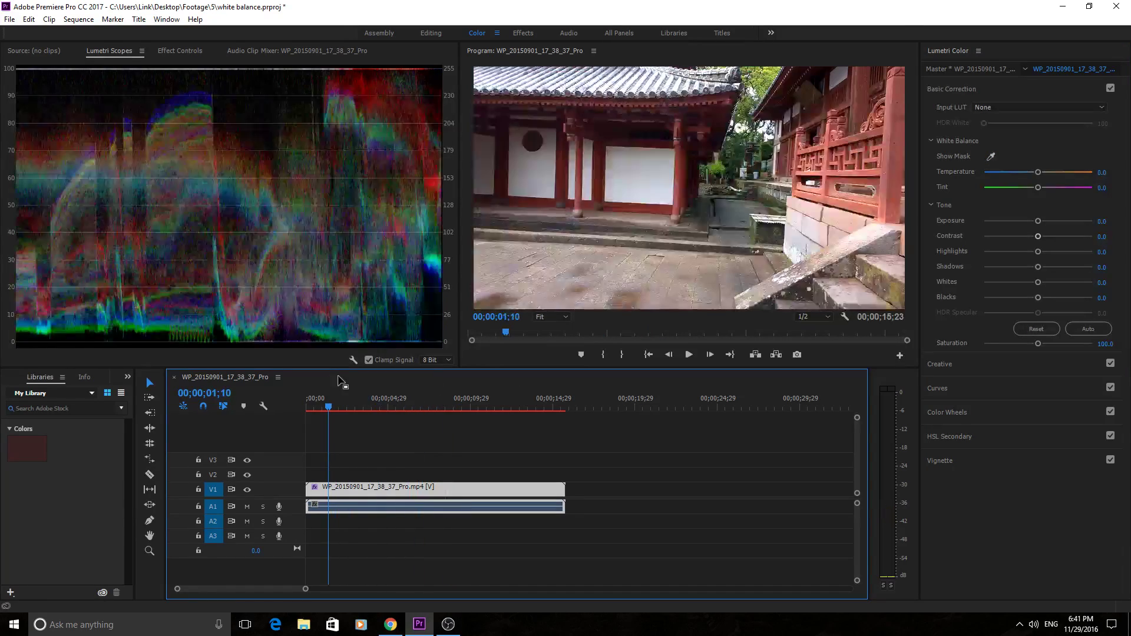